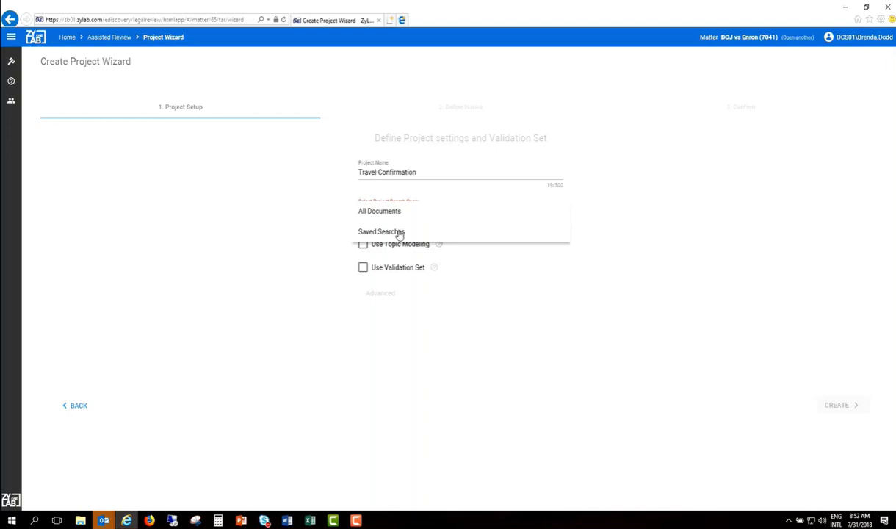
Step: Base the project on the saved search AR Quick Start and create the project
left_click(545, 253)
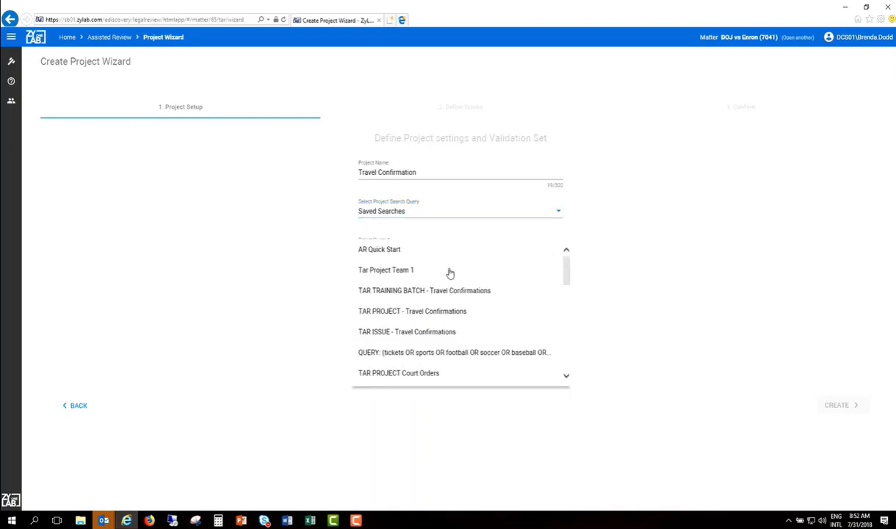
left_click(448, 250)
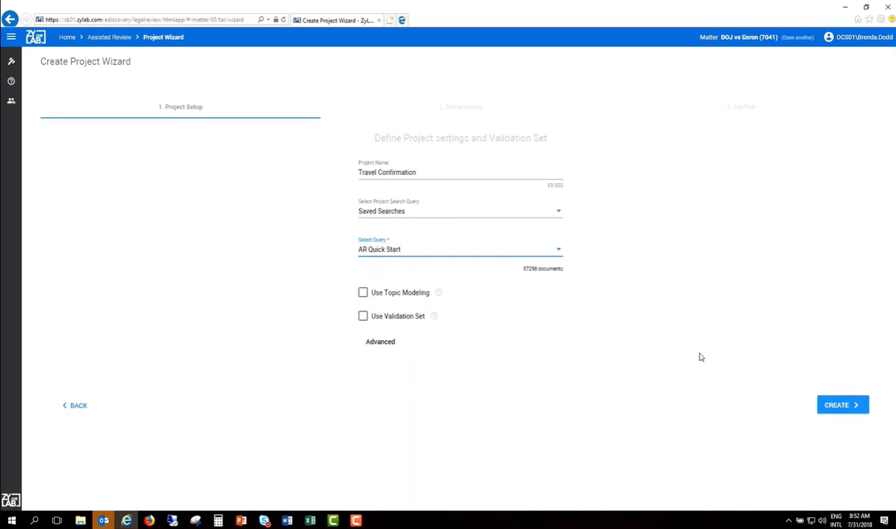
left_click(836, 404)
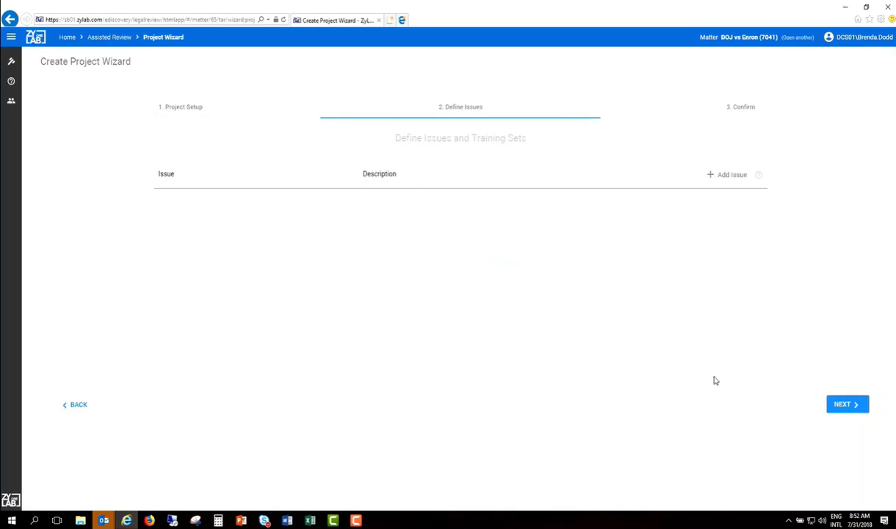
Step: Add a new issue to the project and name it Travel Confirmation
left_click(711, 175)
left_click(184, 221)
type("Travel Confirmation")
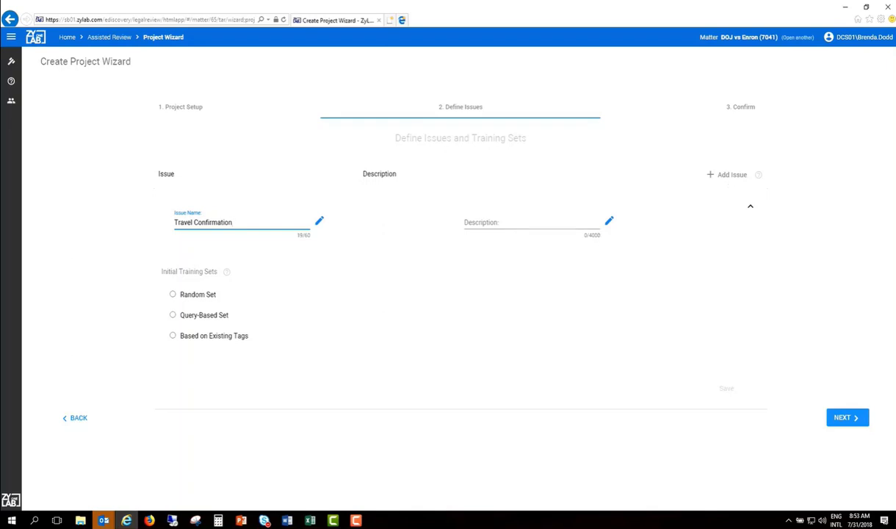
key("alt+Tab")
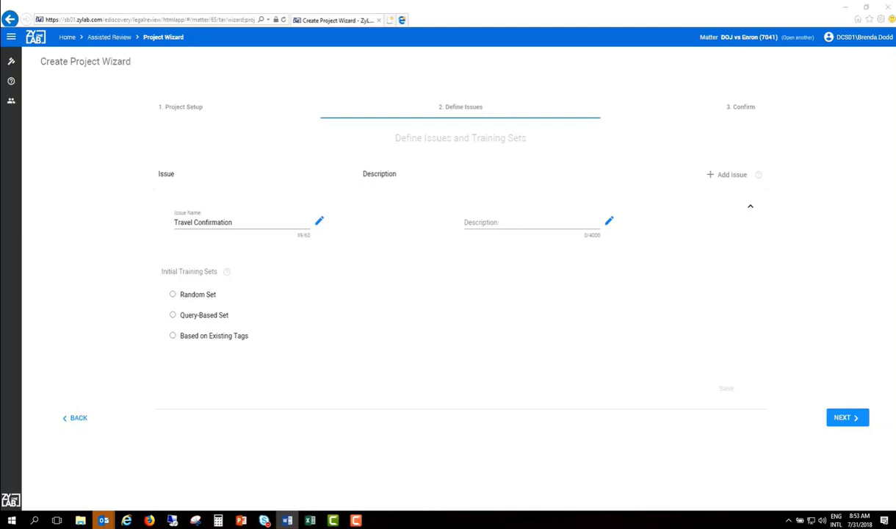
Step: Make the issue's initial training set query-based, using the query TAR ISSUE - Travel Confirmations
left_click(171, 315)
left_click(331, 320)
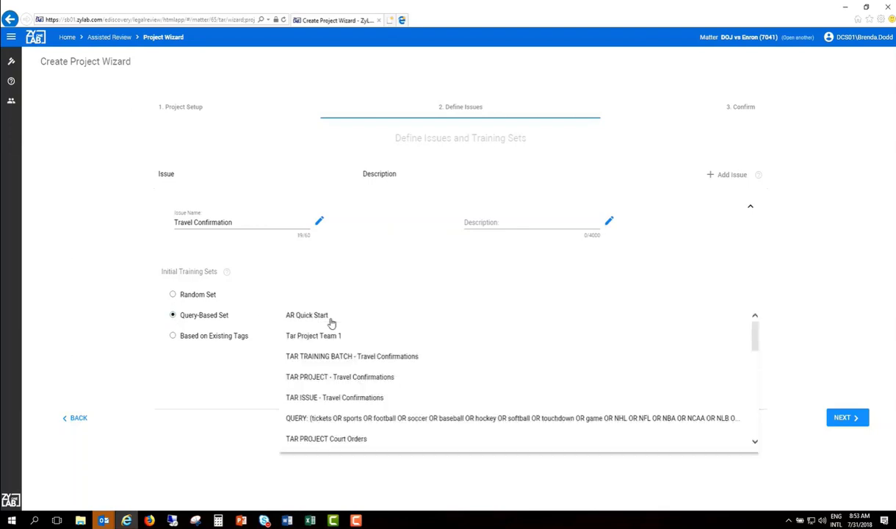
left_click(345, 398)
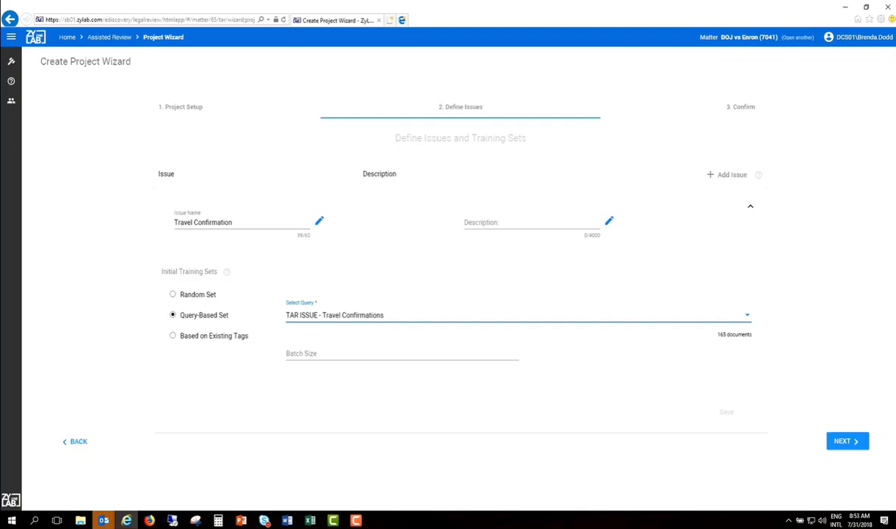
Step: Set the training set's batch size to 10, save the issue and complete the project wizard
left_click(296, 354)
type("10")
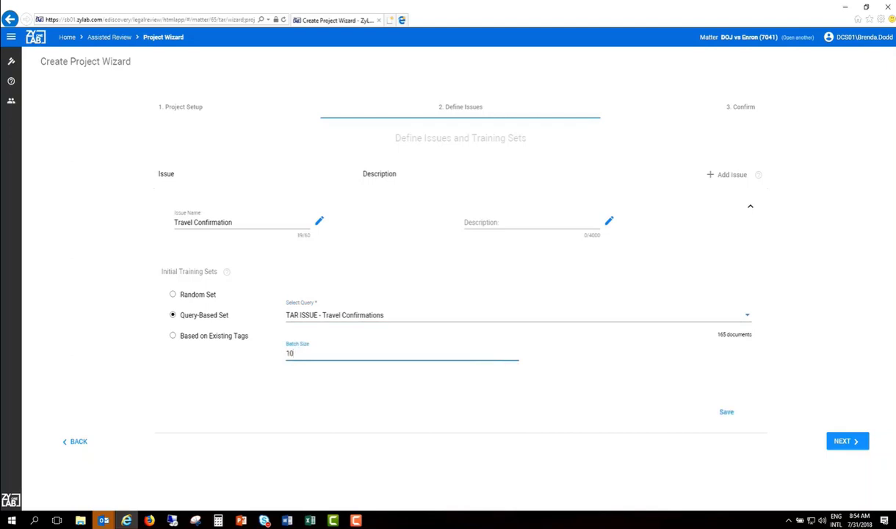
left_click(725, 411)
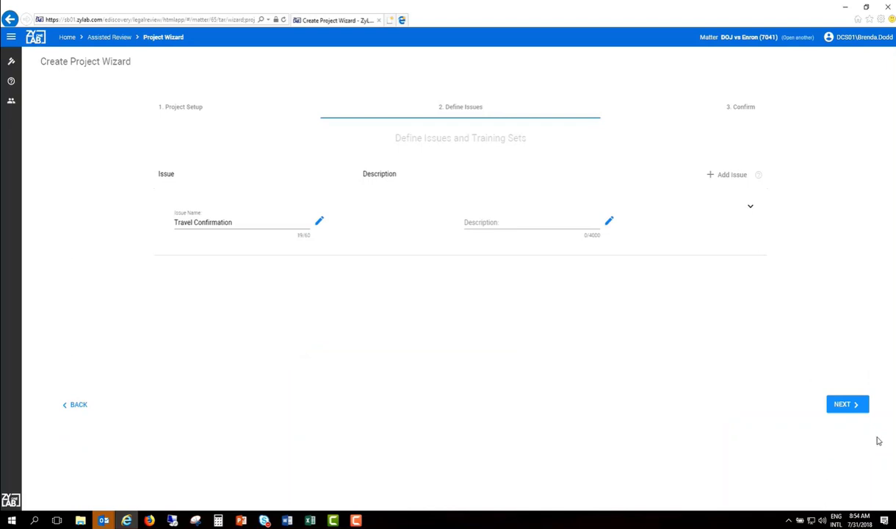
left_click(844, 410)
left_click(819, 429)
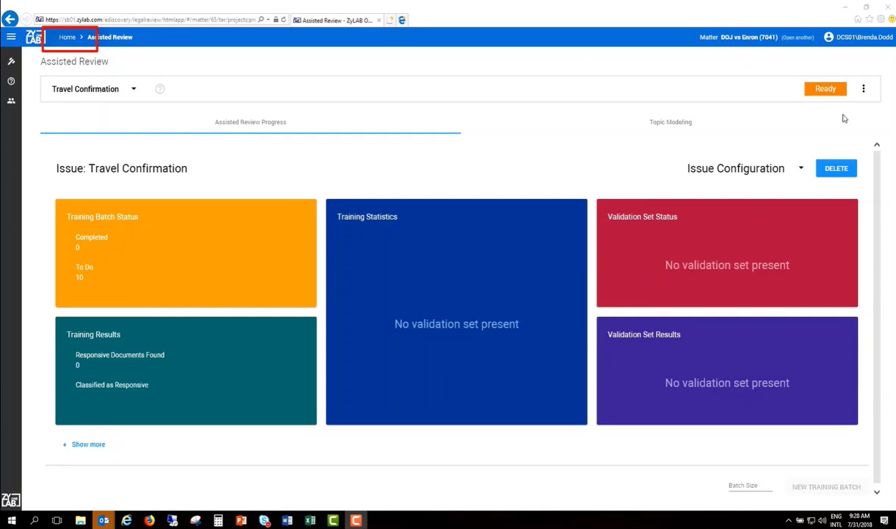
Step: Browse to the Travel Confirmation training batch and open its "van rental in las vegas" document
left_click(67, 36)
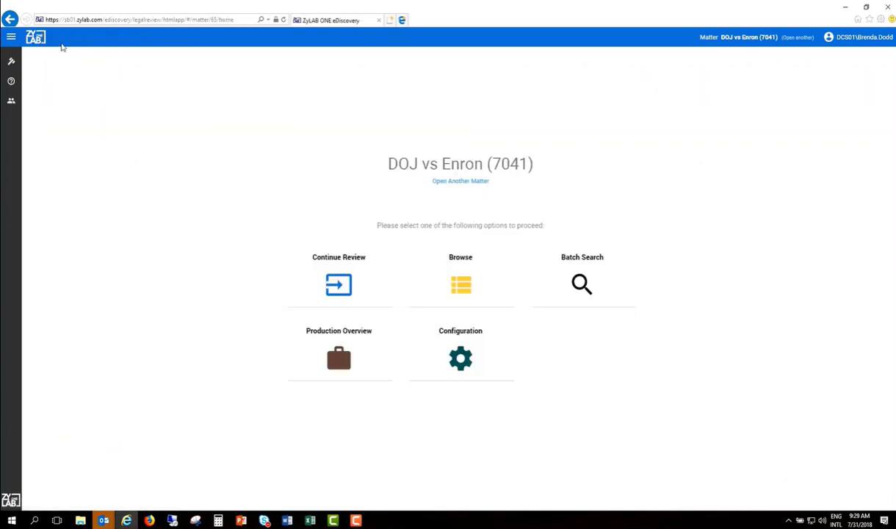
left_click(467, 273)
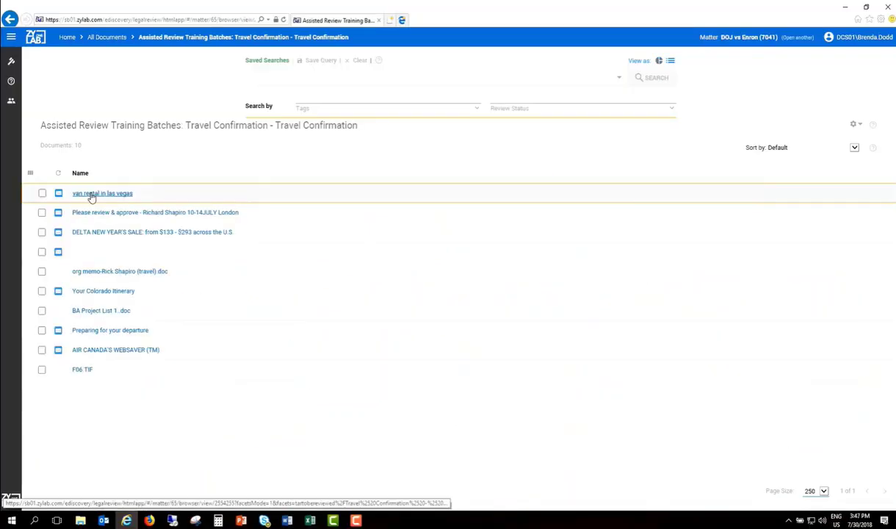
left_click(91, 195)
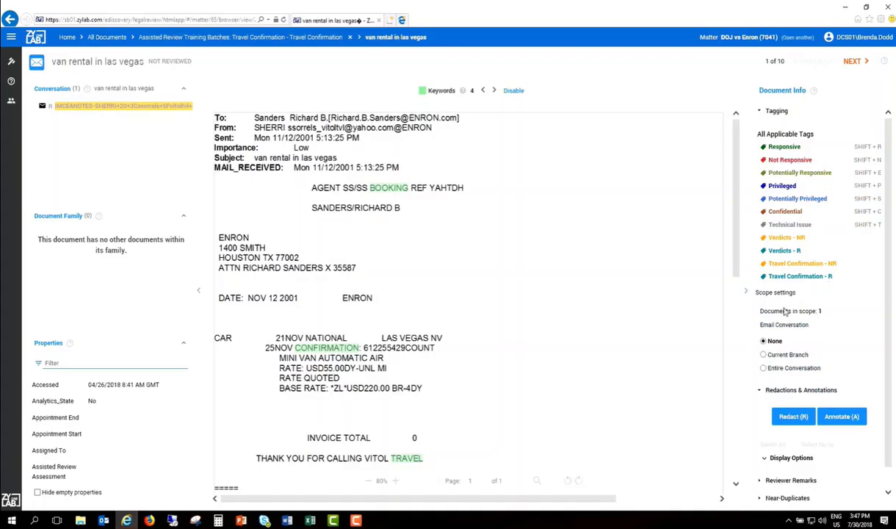
Step: Tag the "van rental in las vegas" and "Please review & approve" emails as Travel Confirmation - R
left_click(795, 278)
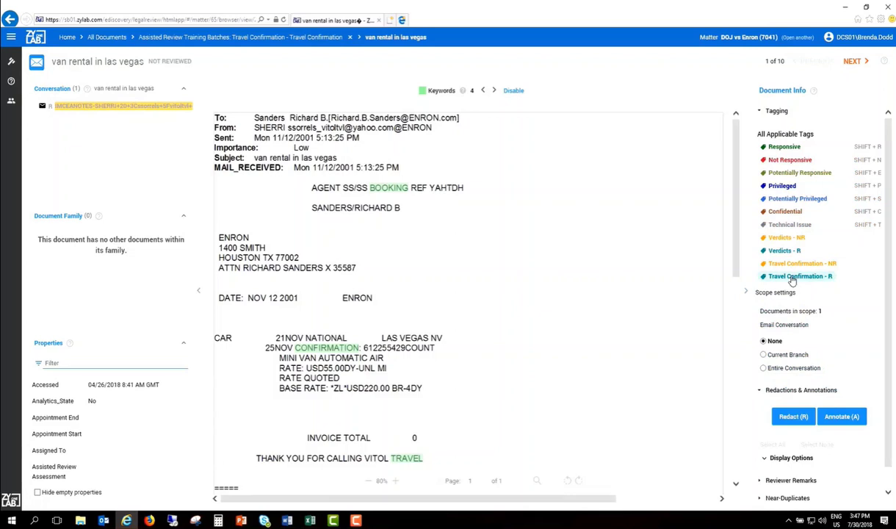
left_click(852, 63)
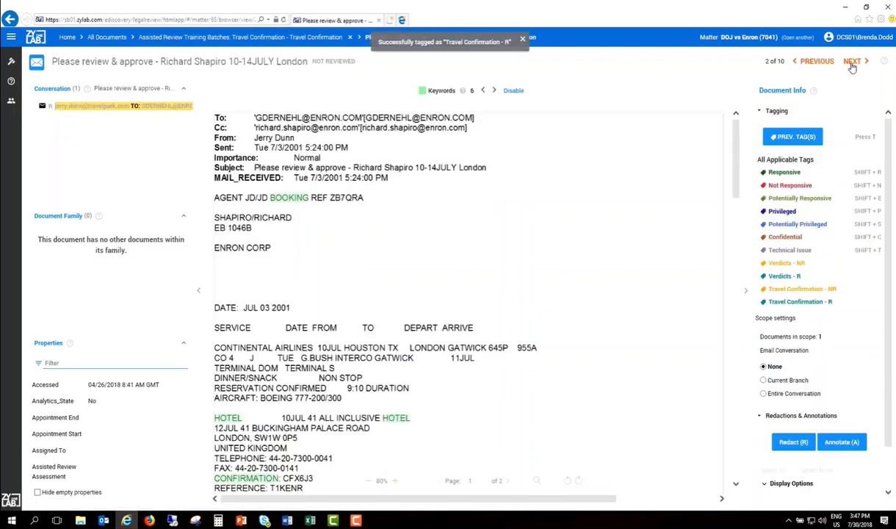
key("t")
left_click(851, 62)
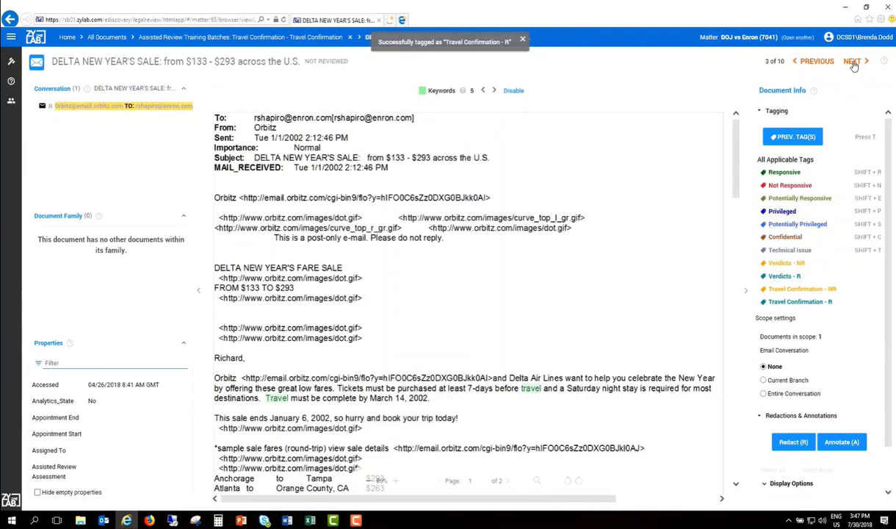
Step: Tag the Delta New Year's sale email, the untitled email and the travel org memo as Travel Confirmation - NR
left_click(800, 288)
left_click(851, 61)
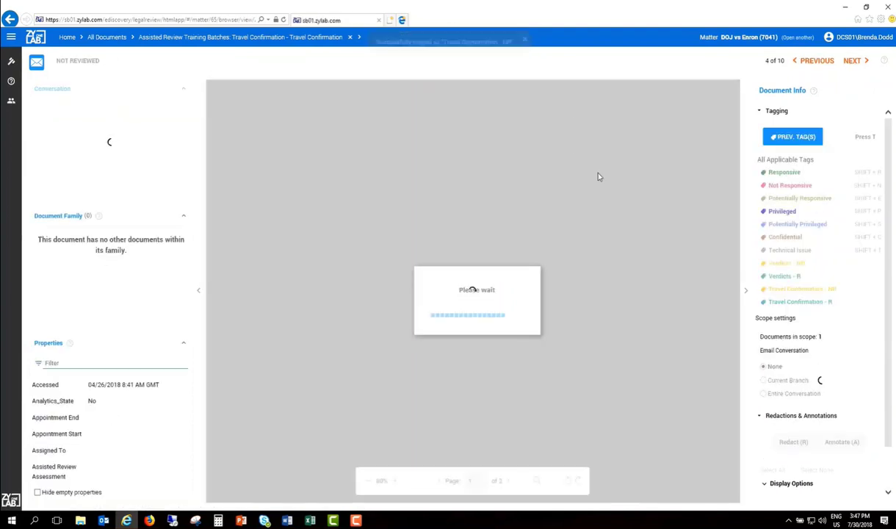
key("t")
left_click(852, 62)
Step: Tag "Your Colorado Itinerary" and "Preparing for your departure" as Travel Confirmation - R, and the BA Project List document as Travel Confirmation - NR
left_click(800, 299)
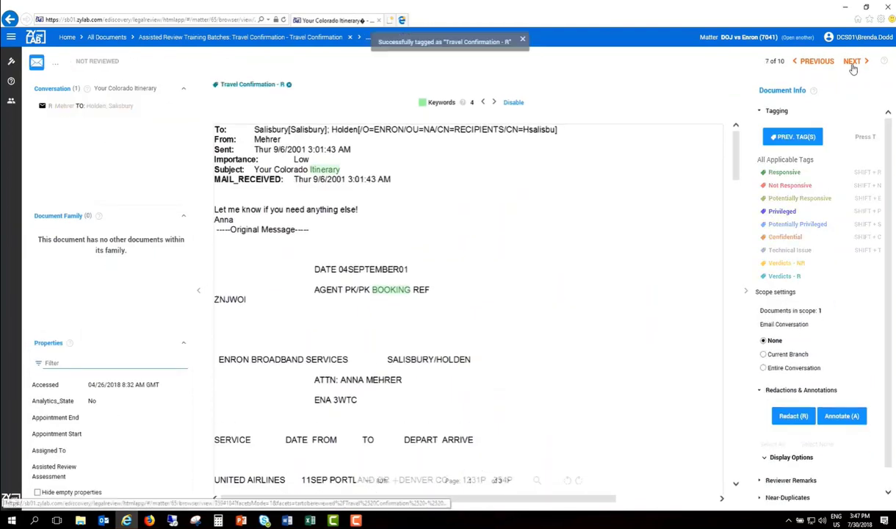
left_click(853, 62)
left_click(802, 287)
left_click(860, 63)
left_click(801, 300)
left_click(854, 62)
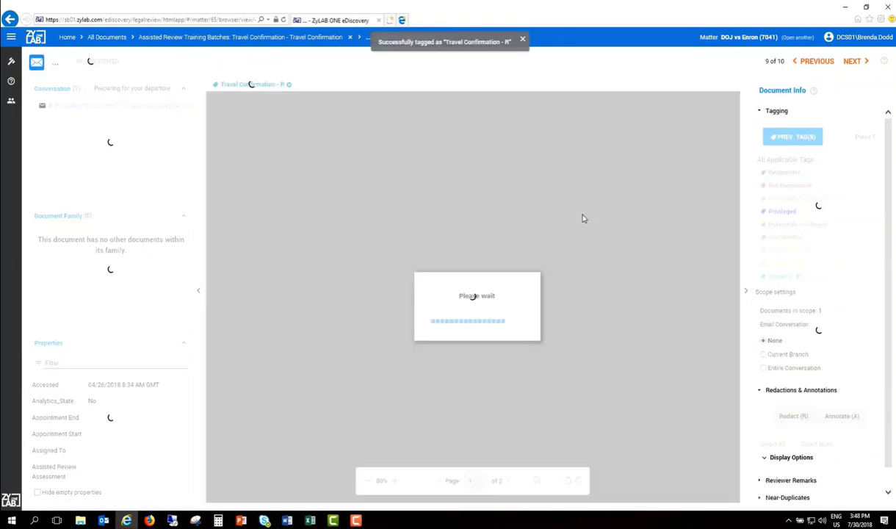
Step: Tag the Air Canada Websaver email and F06.TIF as Travel Confirmation - NR, and return to the training batch list
scroll(608, 179, "down", 3)
key("t")
left_click(854, 62)
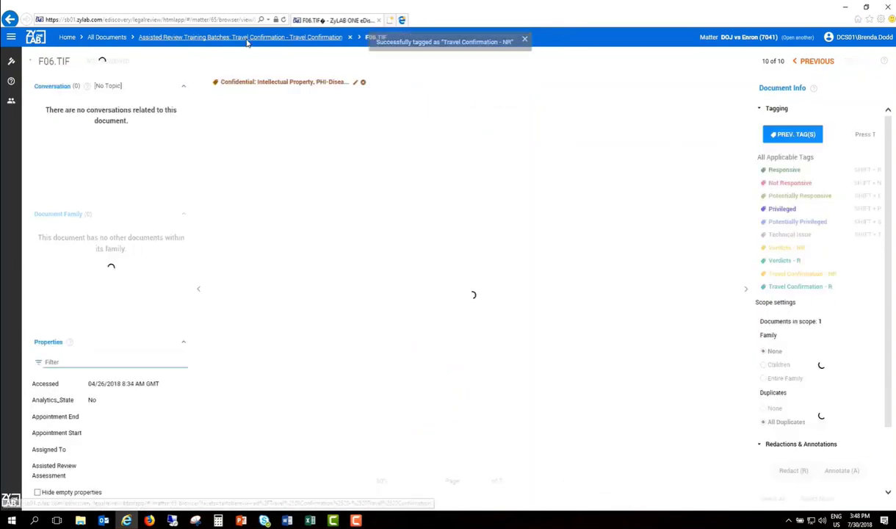
key("t")
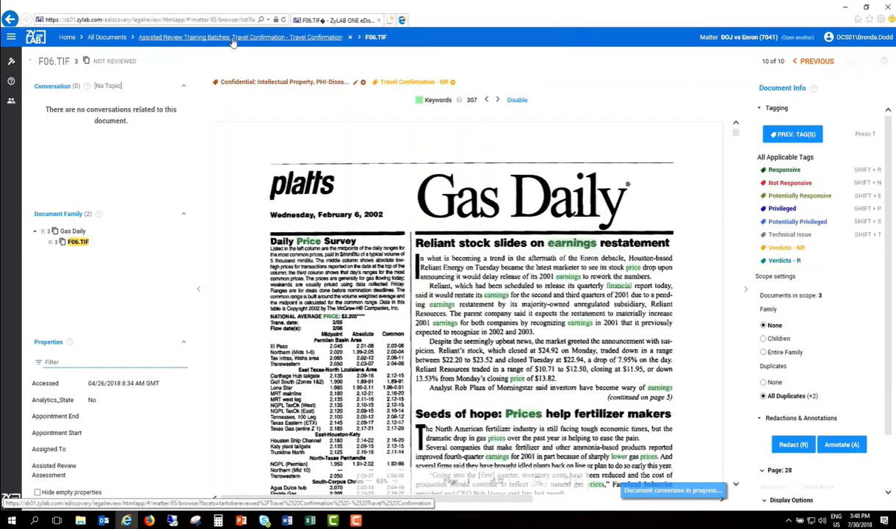
left_click(233, 38)
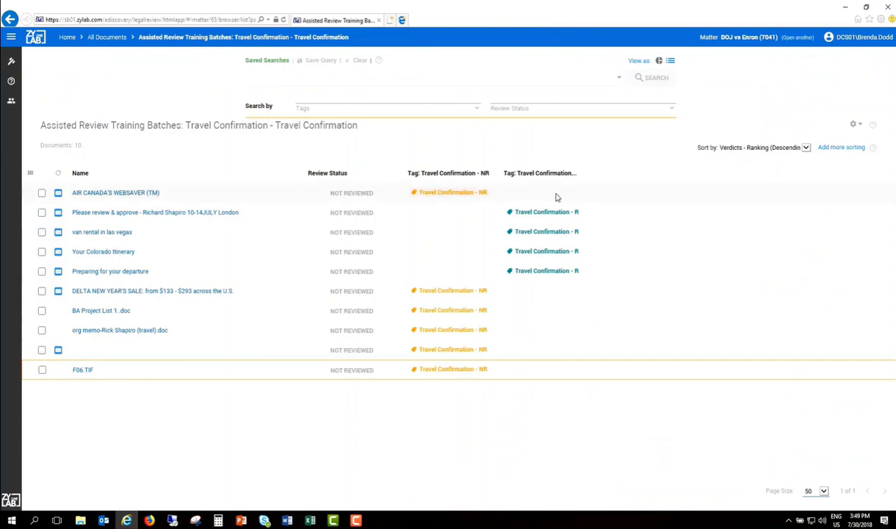
Step: Open the Assisted Review progress page for the Travel Confirmation project
left_click(11, 36)
left_click(12, 63)
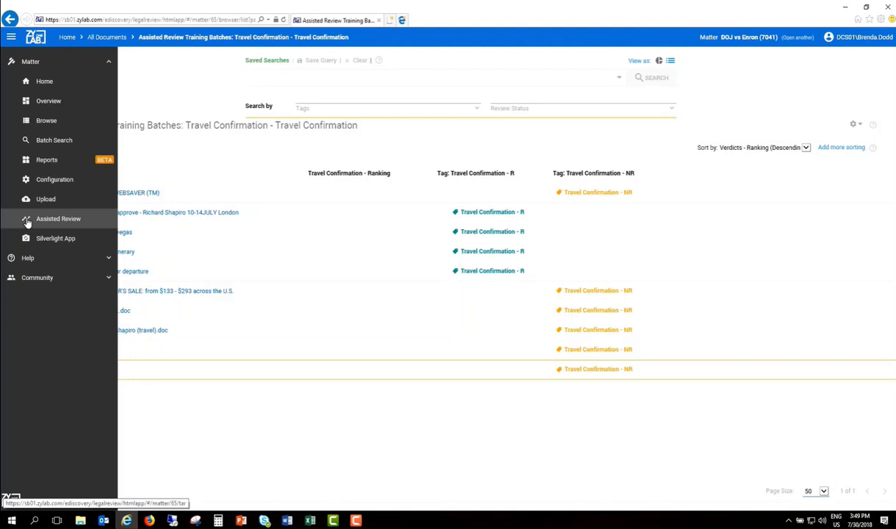
left_click(31, 217)
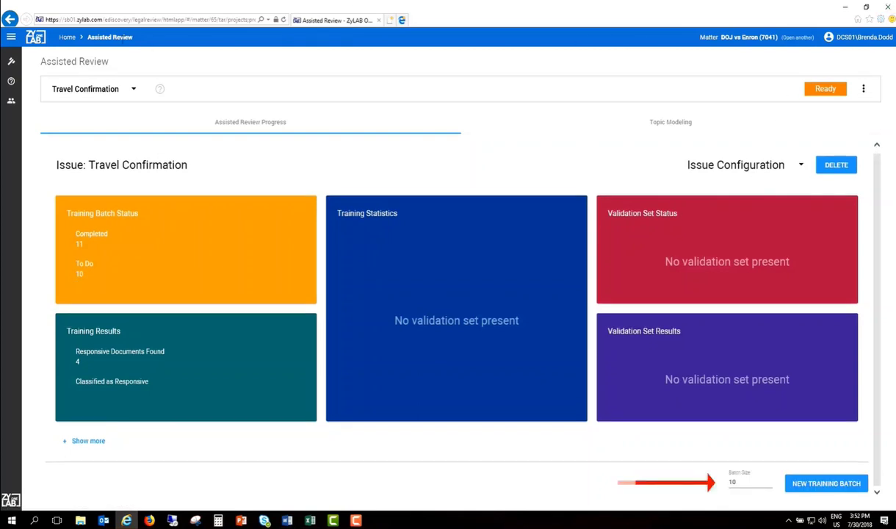
Step: Browse all documents of the matter and list those in the second Travel Confirmation training batch
left_click(67, 37)
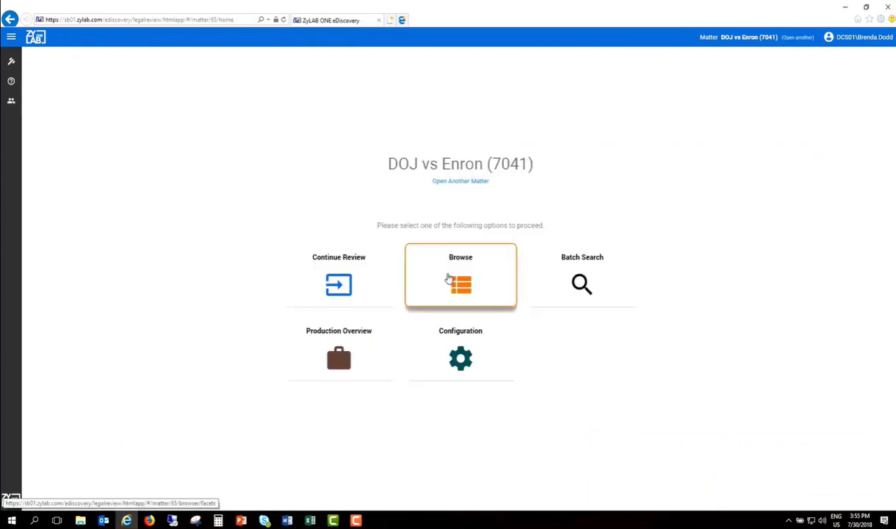
left_click(448, 273)
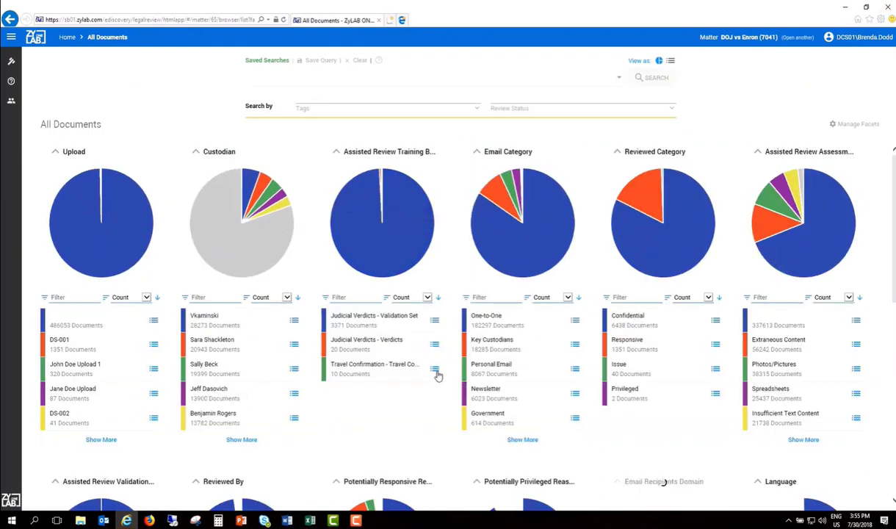
left_click(435, 370)
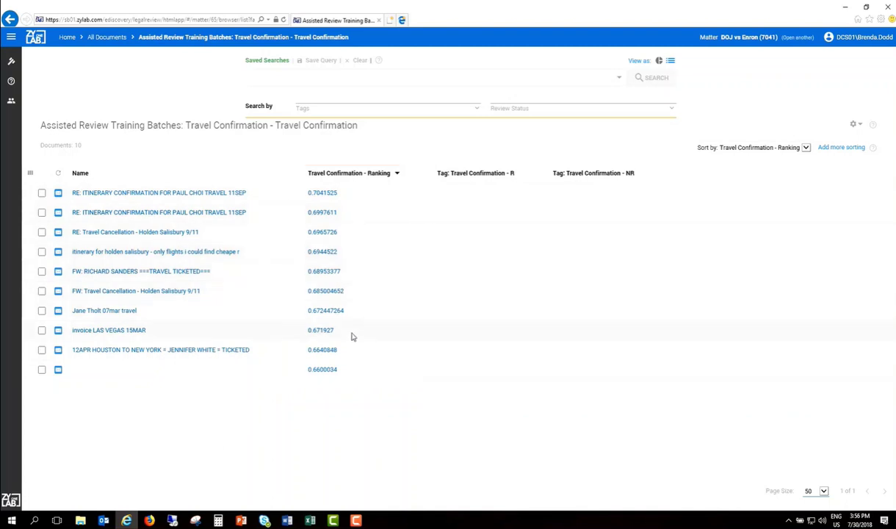
Step: Open the first email in the batch and tag both itinerary confirmation emails as Travel Confirmation - R
left_click(139, 193)
left_click(809, 279)
left_click(855, 65)
left_click(808, 302)
left_click(855, 64)
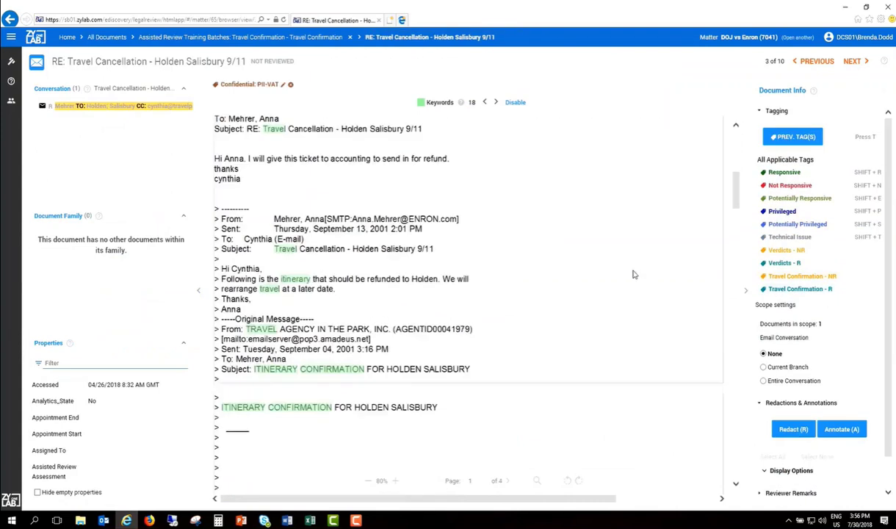
Step: Tag the "RE: Travel Cancellation", cheaper flights itinerary and "TRAVEL TICKETED" emails as Travel Confirmation - R
left_click(807, 301)
left_click(854, 65)
scroll(634, 274, "down", 3)
left_click(808, 301)
left_click(855, 65)
left_click(807, 302)
left_click(854, 65)
Step: Tag the "FW: Travel Cancellation" and "07mar travel" emails as Travel Confirmation - R
scroll(536, 244, "down", 5)
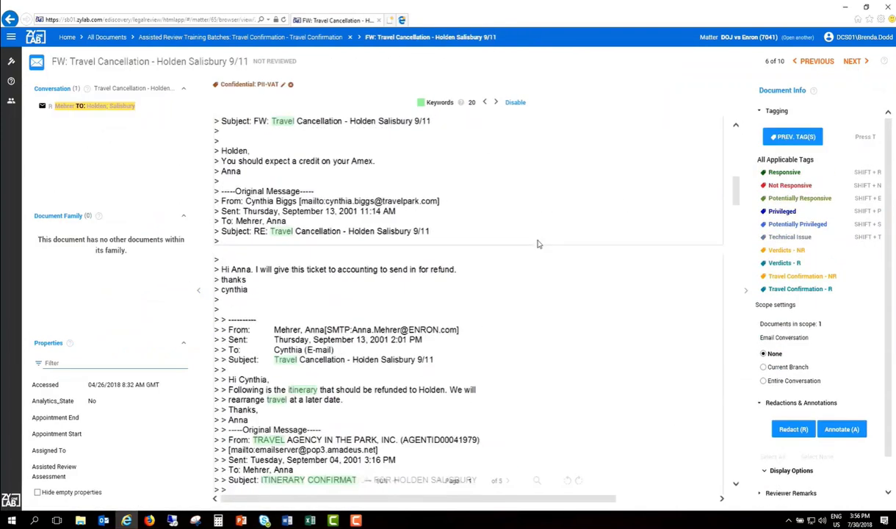
left_click(807, 302)
left_click(854, 64)
left_click(808, 302)
left_click(855, 65)
Step: Apply the previous tag, Travel Confirmation - R, to the batch's last three emails and return to the batch list
left_click(789, 136)
left_click(855, 62)
left_click(791, 137)
left_click(854, 62)
left_click(791, 137)
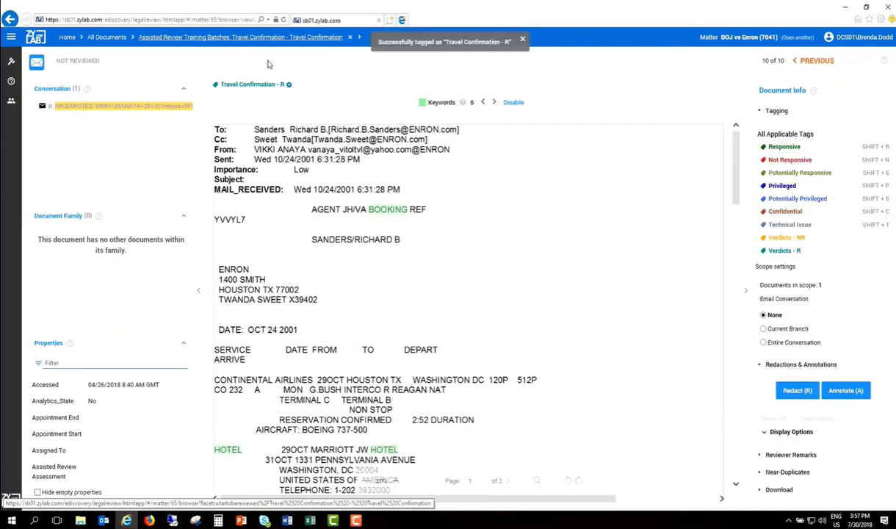
left_click(293, 37)
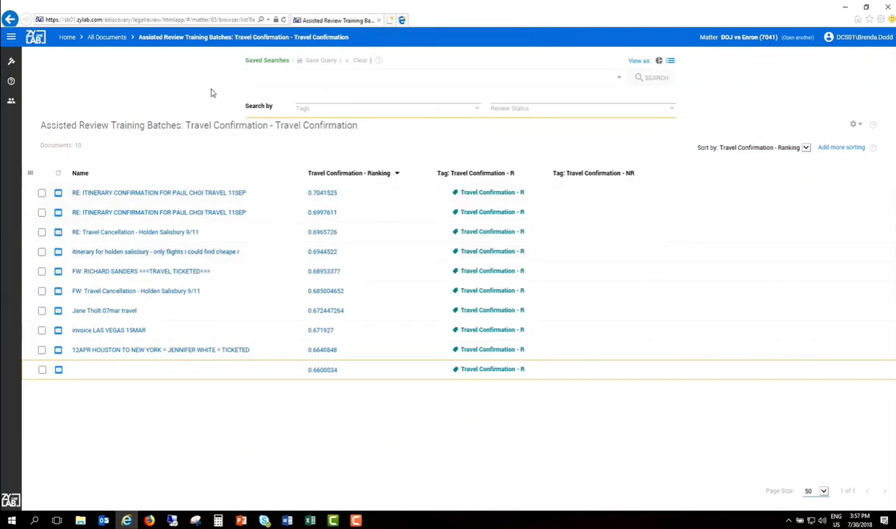
Step: Return to Assisted Review and show the gain curve and precision charts for the Travel Confirmation issue
left_click(11, 36)
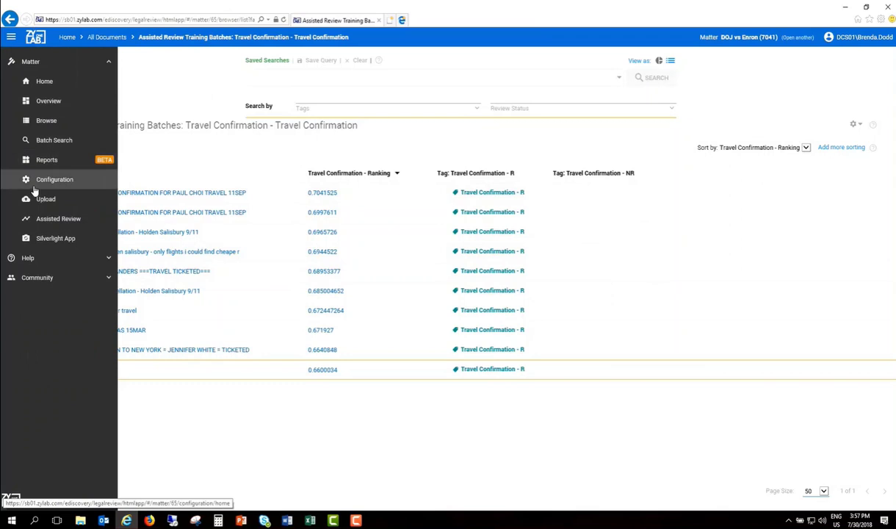
left_click(28, 219)
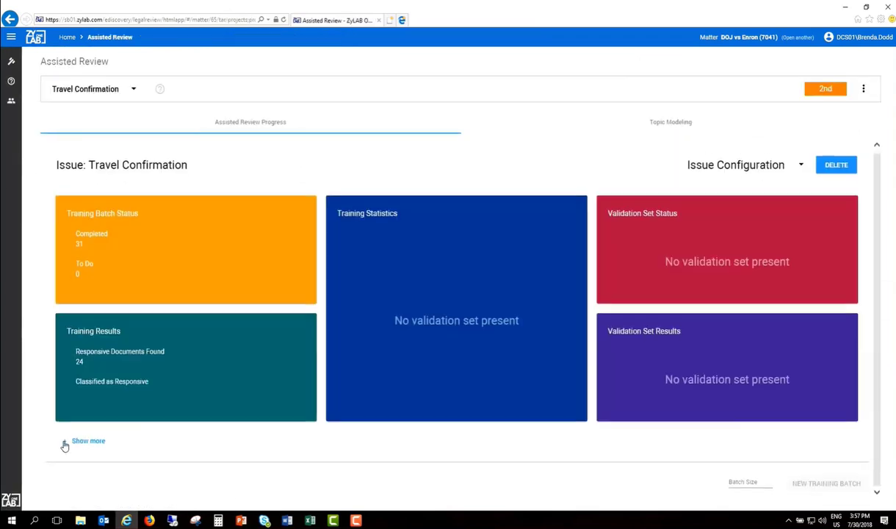
left_click(64, 445)
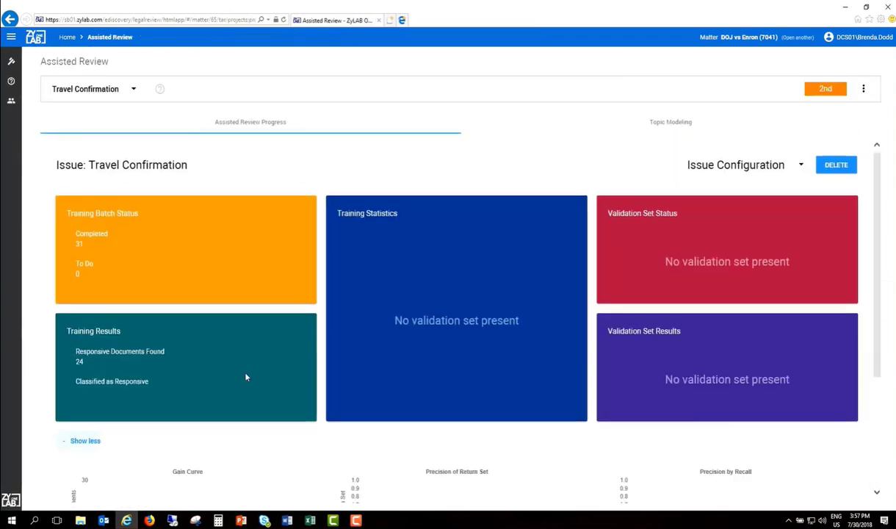
scroll(203, 374, "down", 3)
Step: Create a new training batch of 10 documents for the Travel Confirmation issue
left_click(735, 481)
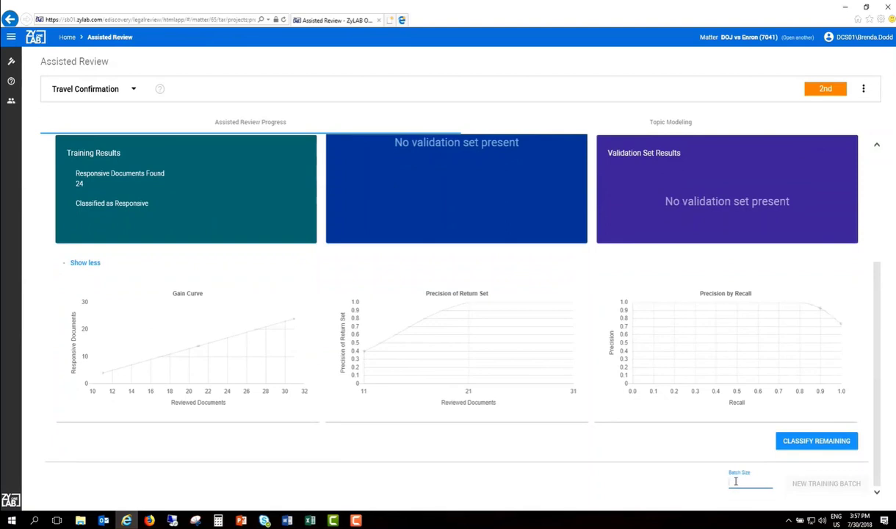
type("10")
left_click(808, 483)
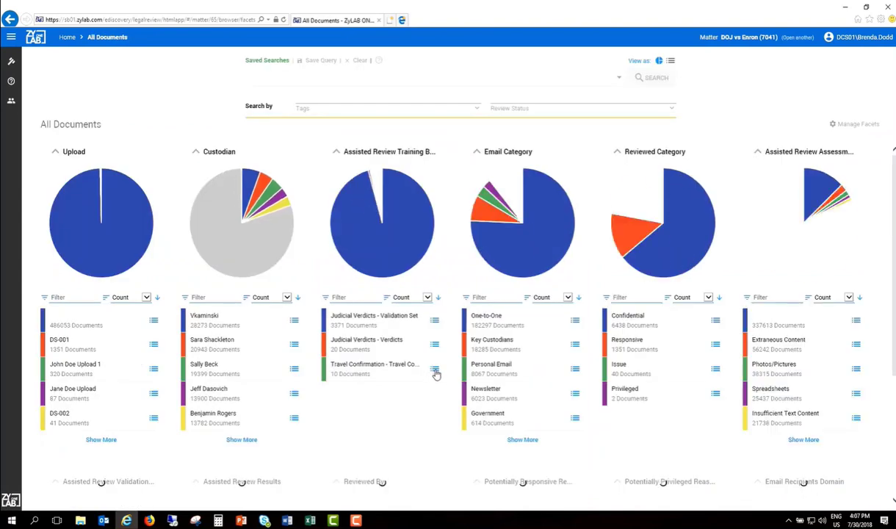
Step: Review the tagged documents in the Travel Confirmation training batch and return to Assisted Review
left_click(436, 371)
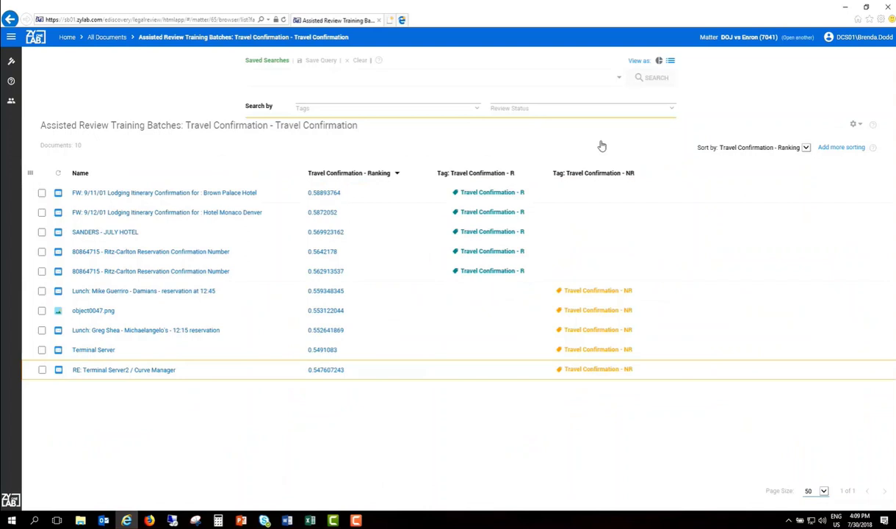
left_click(12, 39)
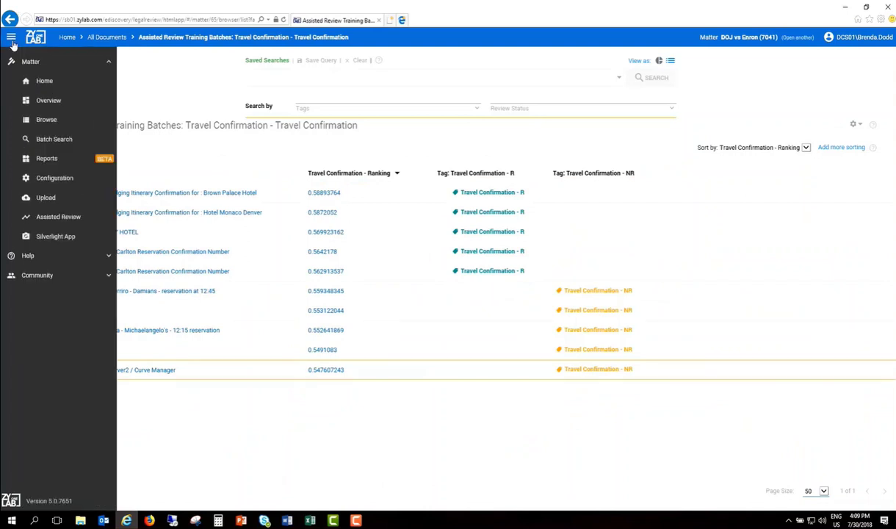
left_click(26, 222)
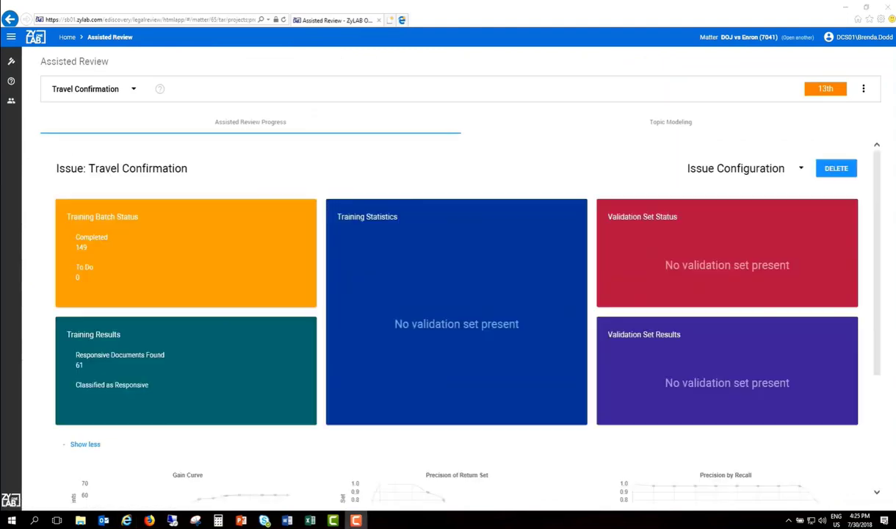
Step: Enlarge the Gain Curve chart, examine where responsive documents level off, and close the enlarged chart
left_click_drag(873, 268, 882, 340)
left_click(221, 347)
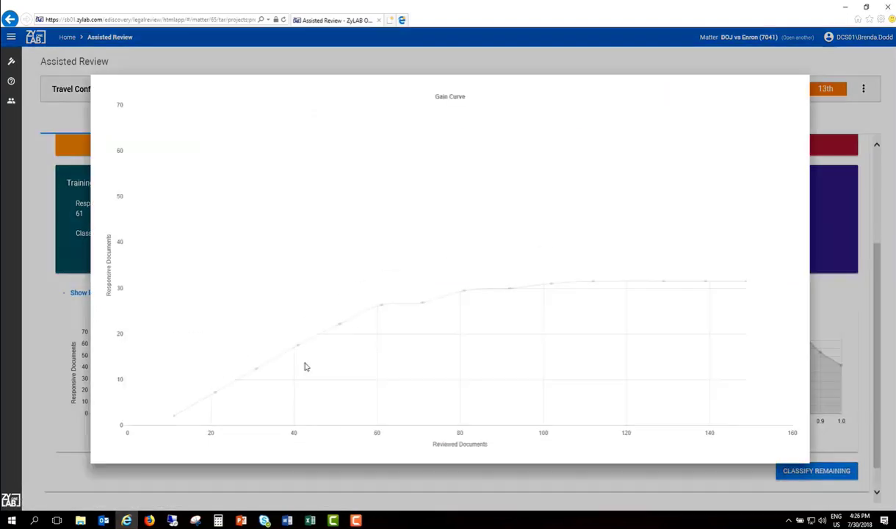
mouse_move(652, 151)
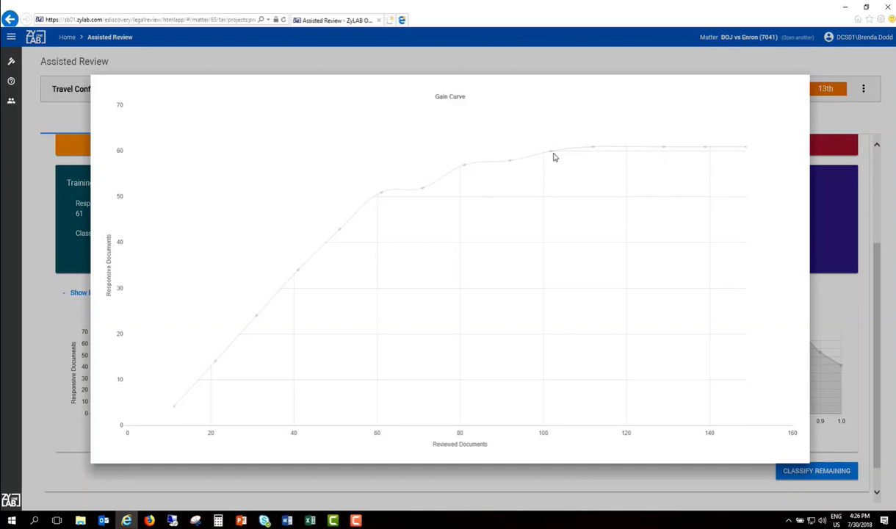
left_click(41, 425)
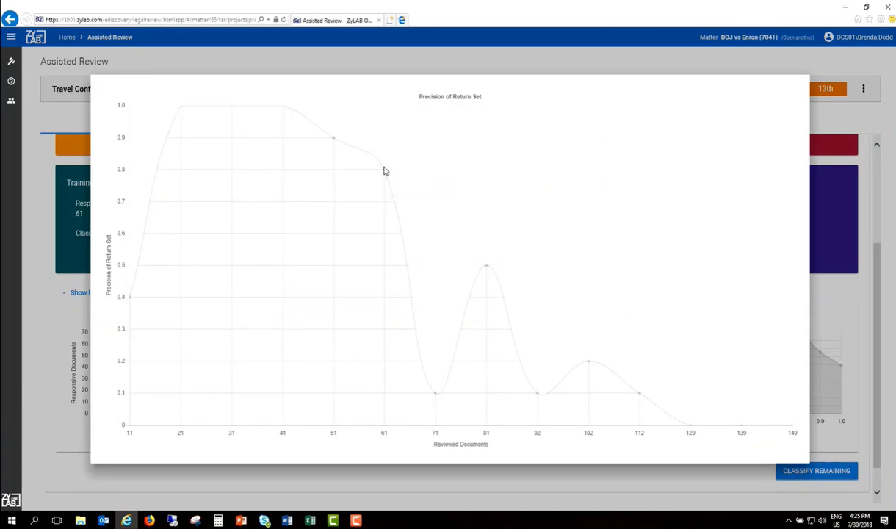
Step: Inspect the enlarged Precision of Return Set chart at 92, 112, 129, 139 and 149 reviewed documents
mouse_move(536, 394)
mouse_move(639, 396)
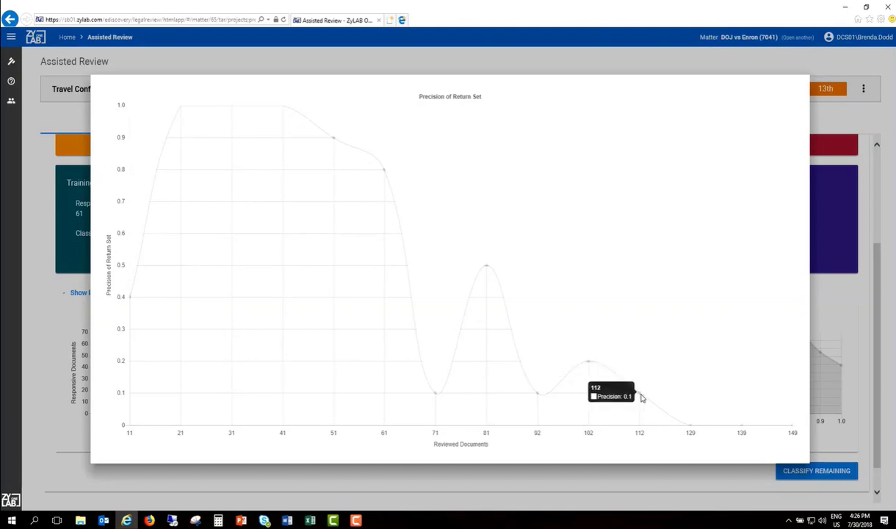
mouse_move(688, 429)
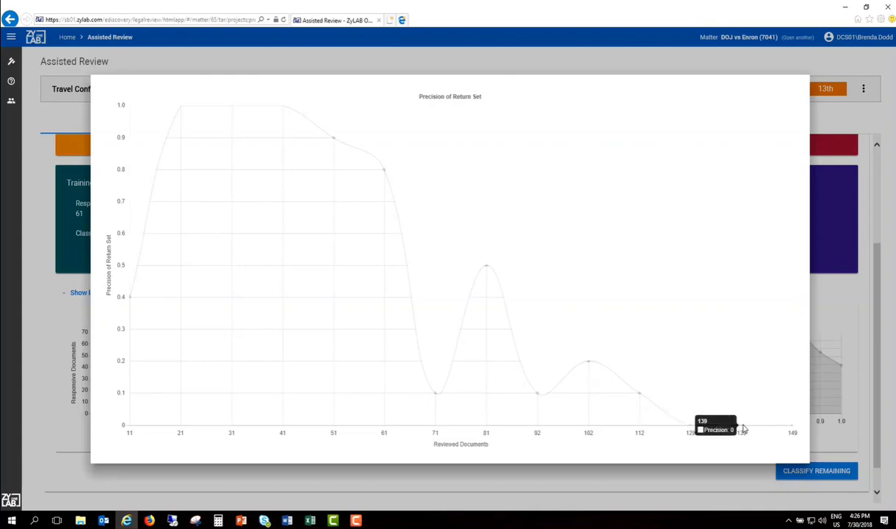
mouse_move(793, 428)
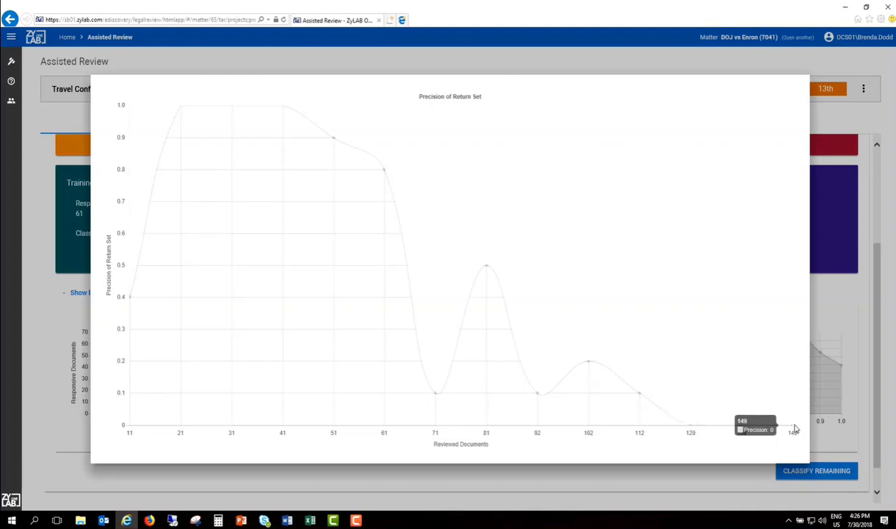